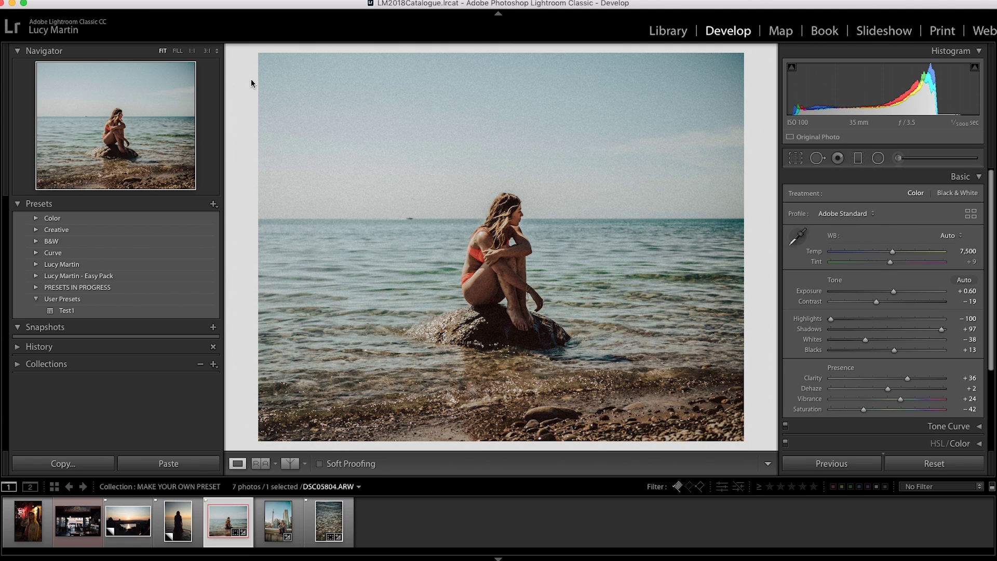
Compare the edit with the original, then save it as preset 'Vintage Vibes' with every setting checked.
key("backslash")
key("backslash")
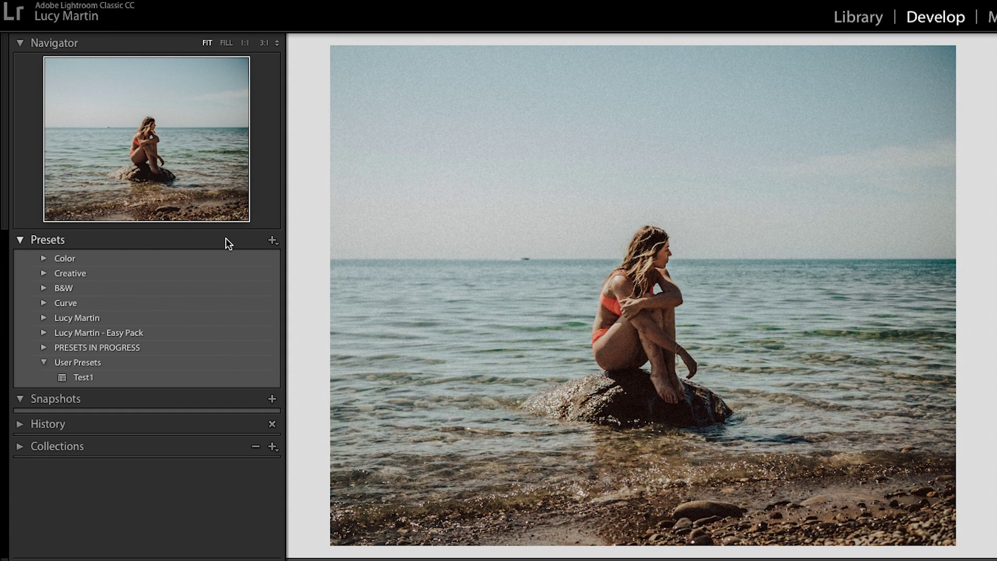
left_click(272, 240)
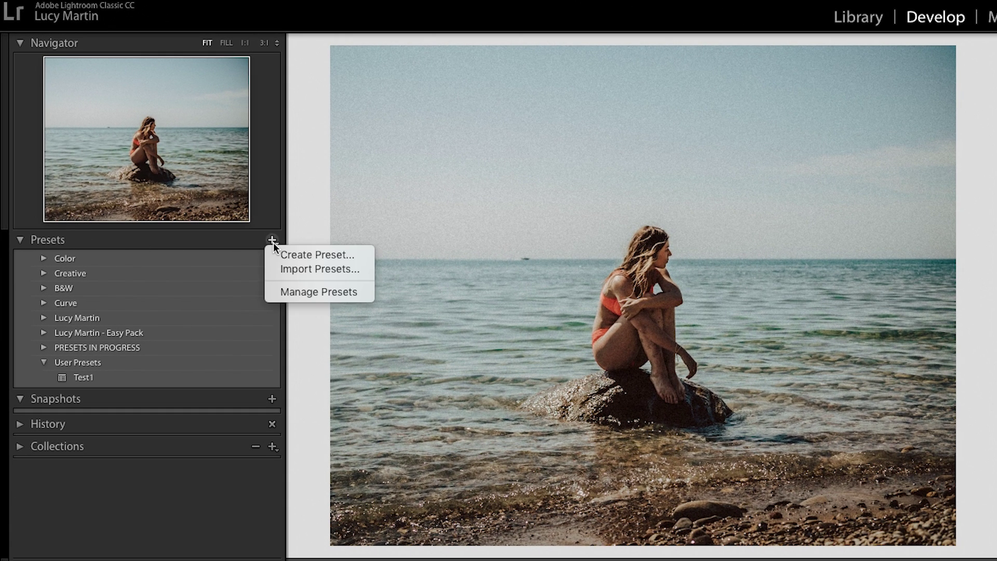
left_click(310, 255)
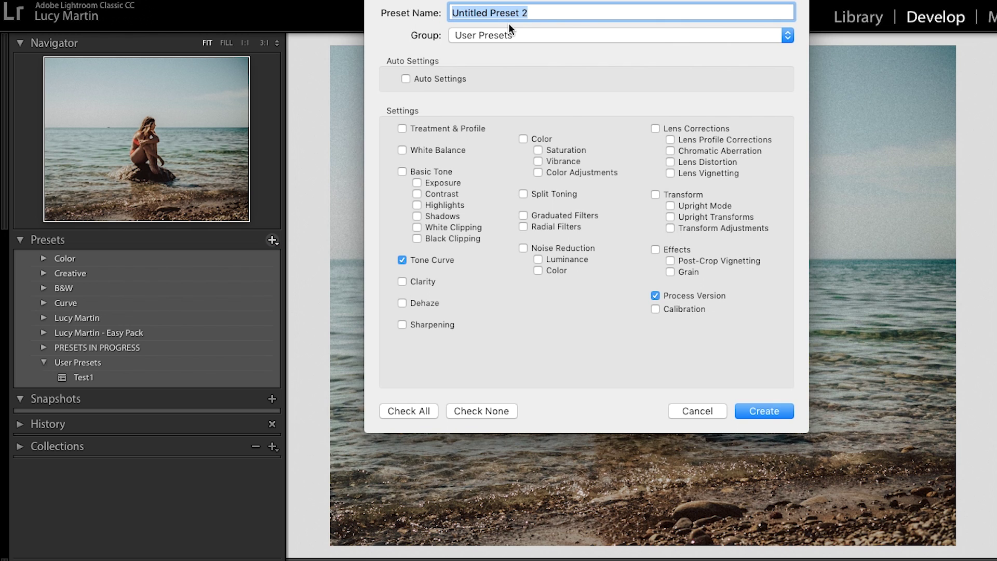
type("Vintage Vibes")
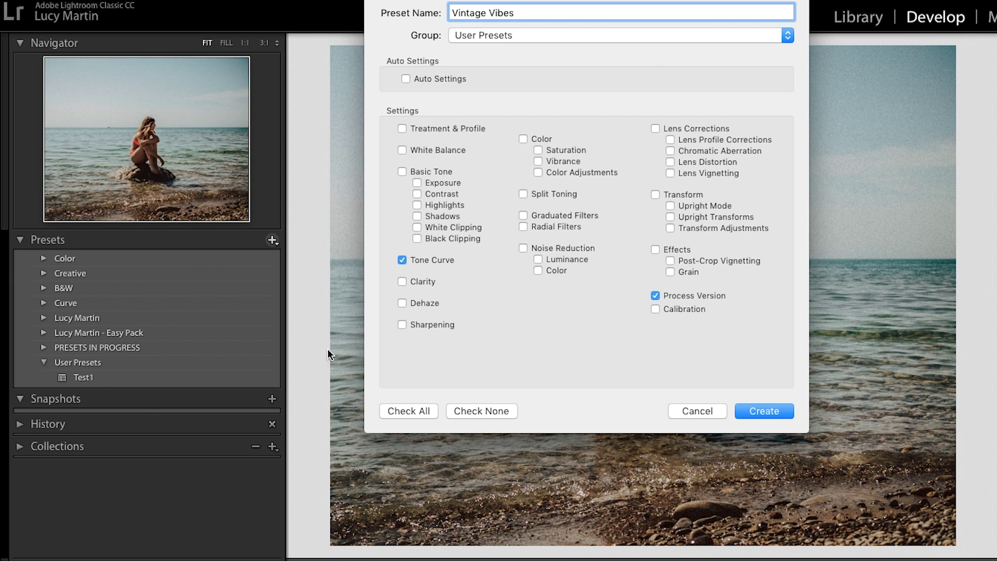
left_click(407, 410)
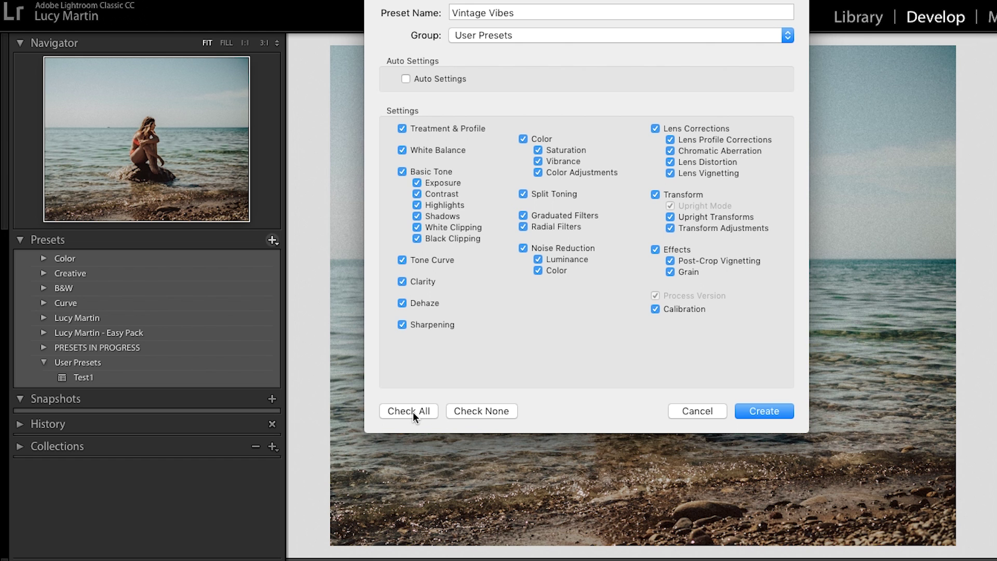
left_click(776, 414)
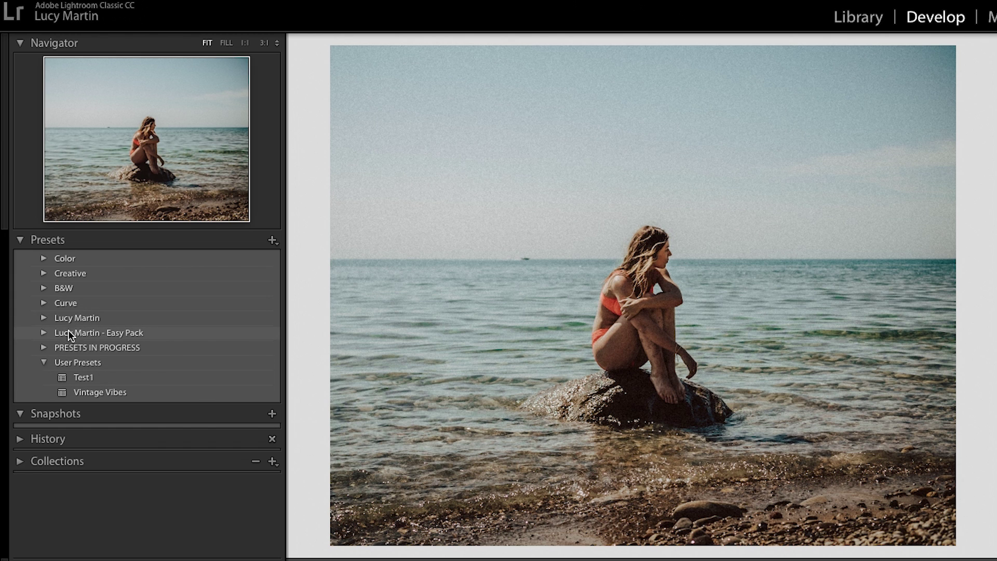
Save the current edit as preset 'Vintage' in a new group named 'MY AWESEOME PRESETS'.
left_click(274, 241)
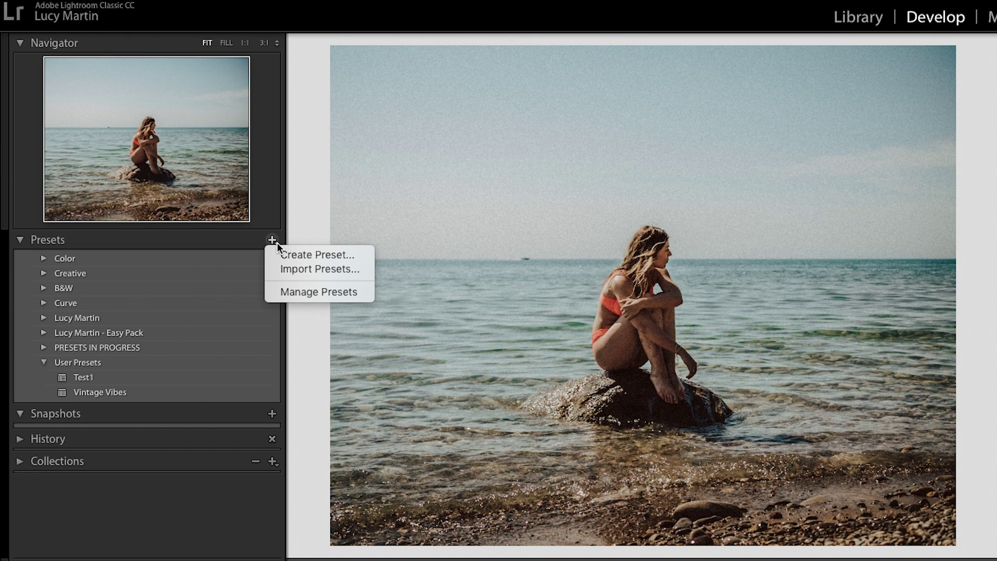
left_click(291, 255)
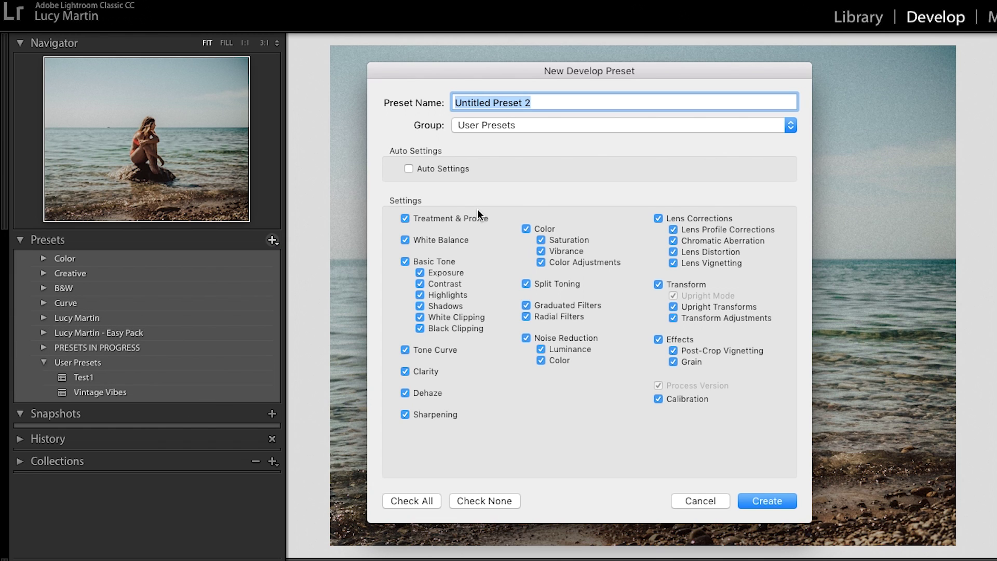
type("Vintage")
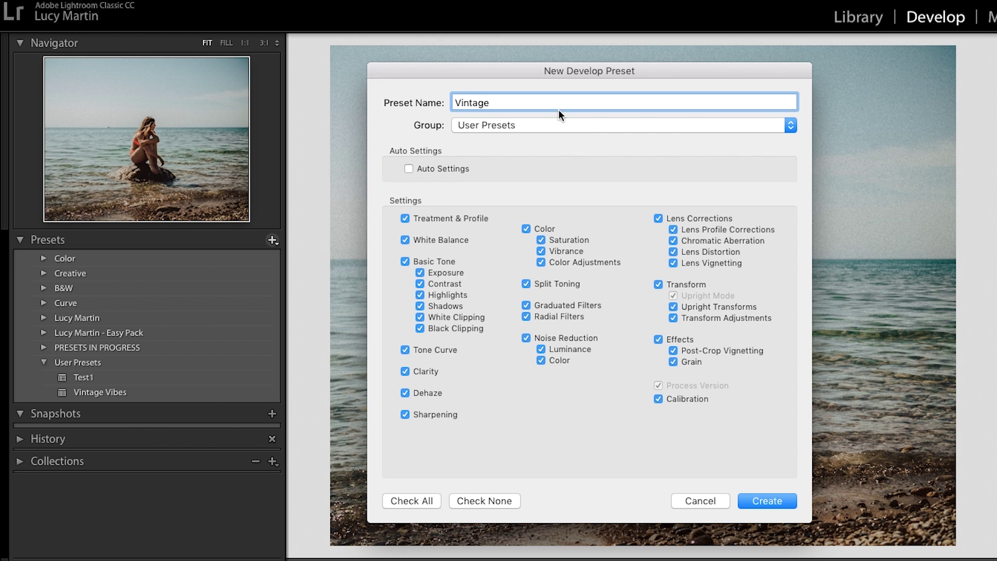
left_click(494, 126)
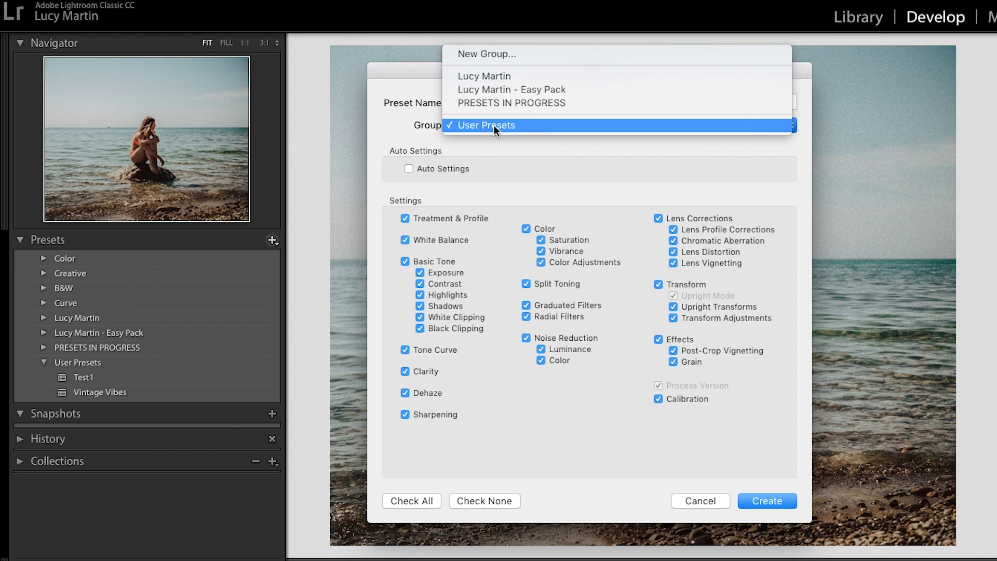
left_click(498, 53)
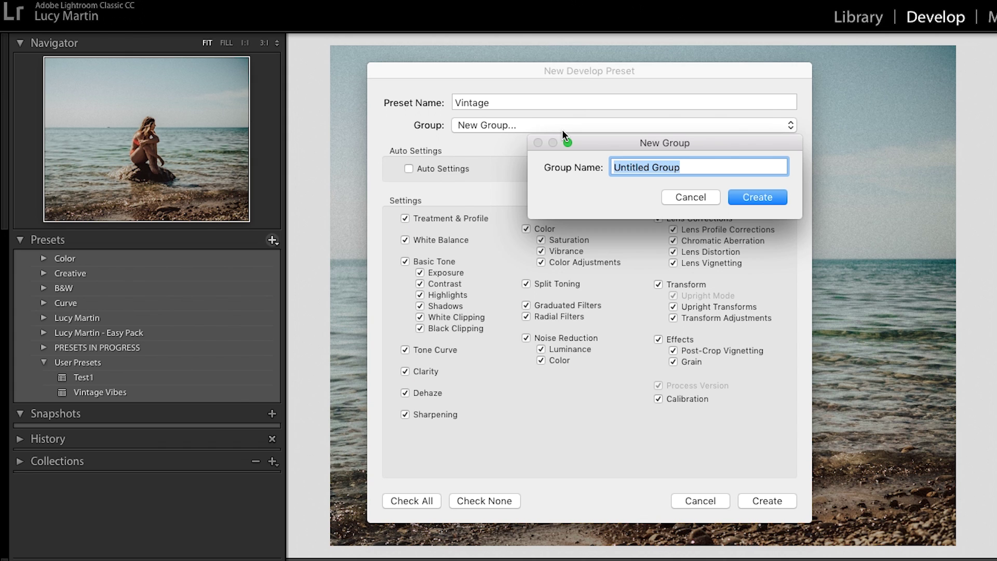
type("MY AWESO")
key("BackSpace")
key("BackSpace")
type("SEOME PRESETS")
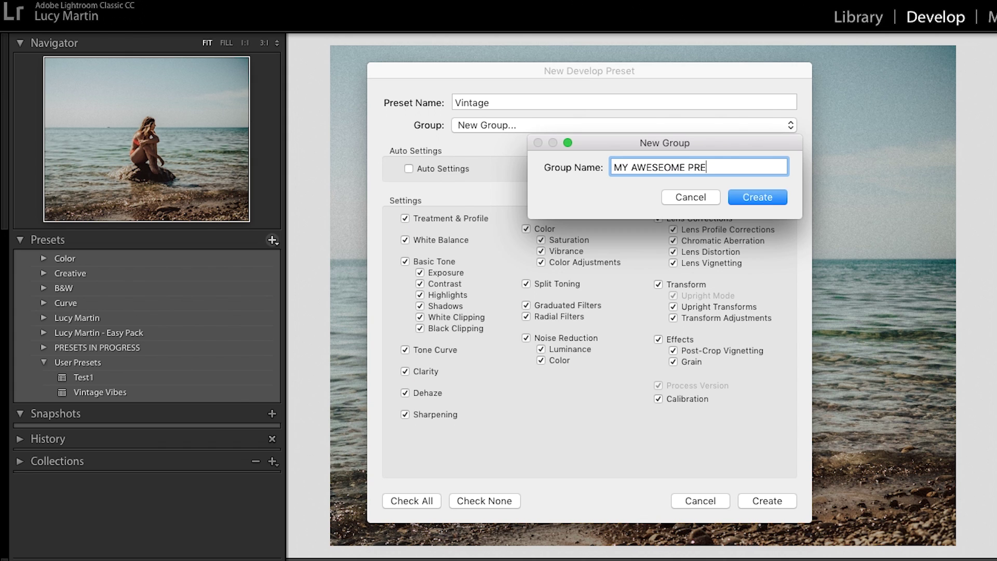
left_click(775, 197)
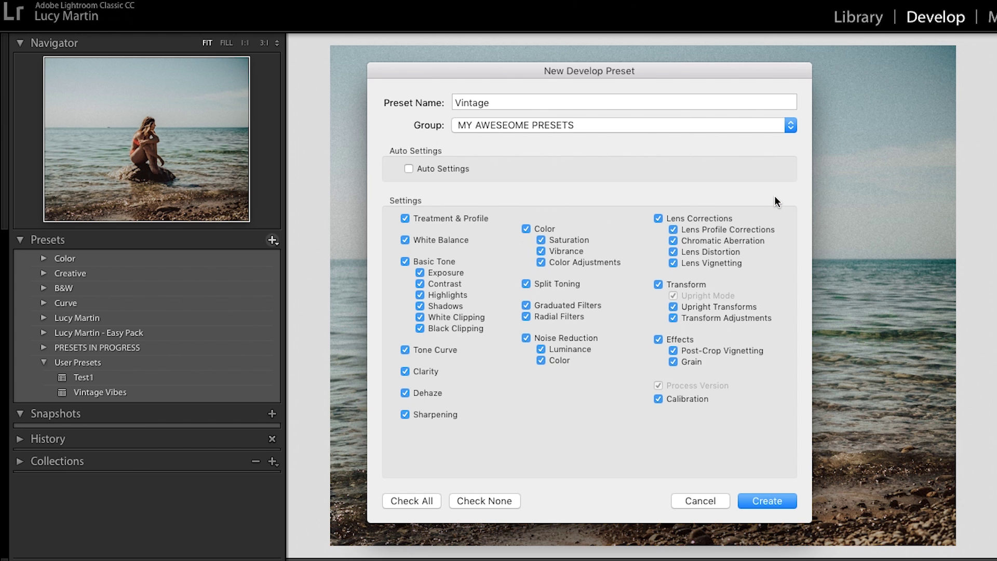
left_click(777, 498)
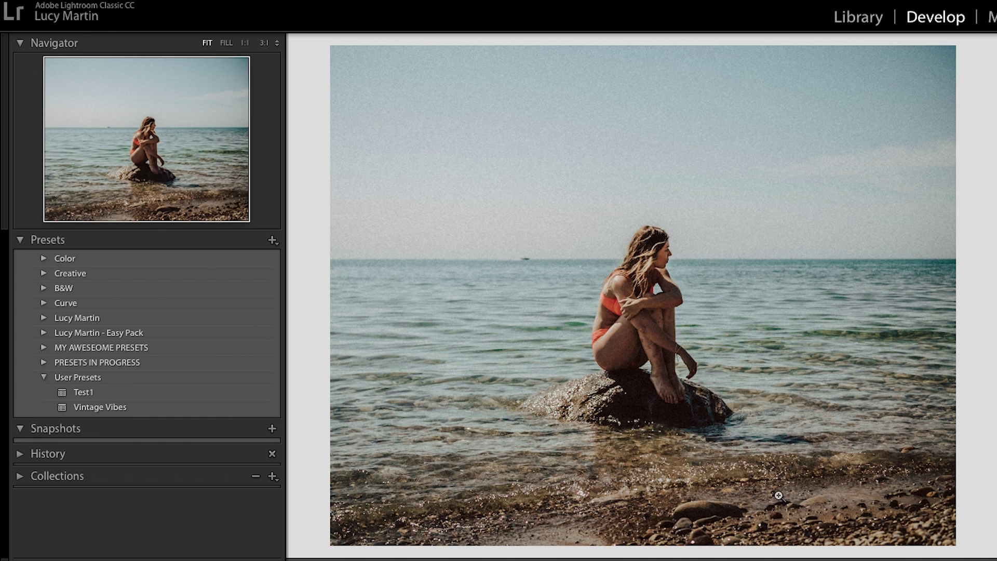
Expand the new preset group, then set Shadows to +100, Exposure to +0.80 and Whites to -67.
left_click(44, 348)
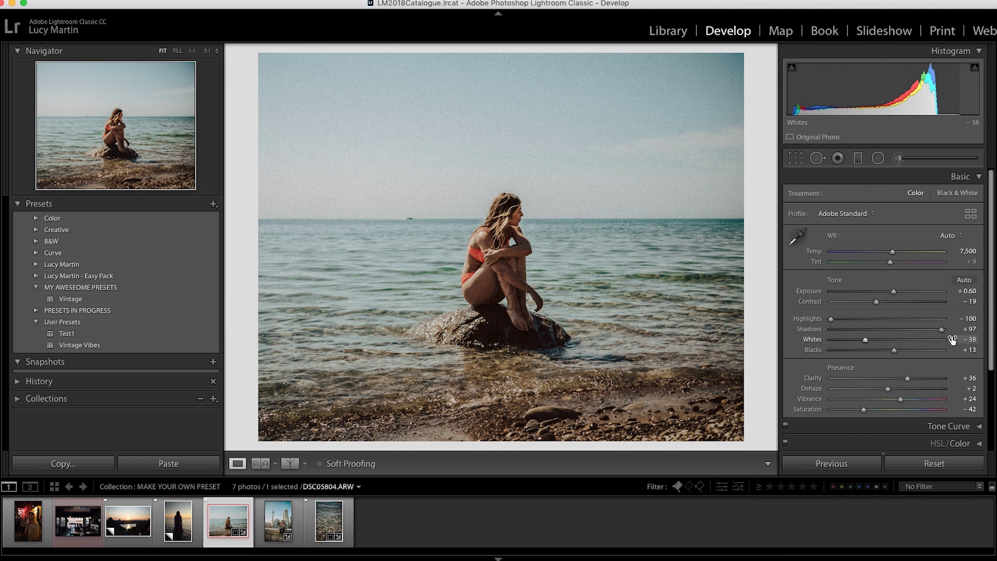
left_click_drag(943, 330, 949, 329)
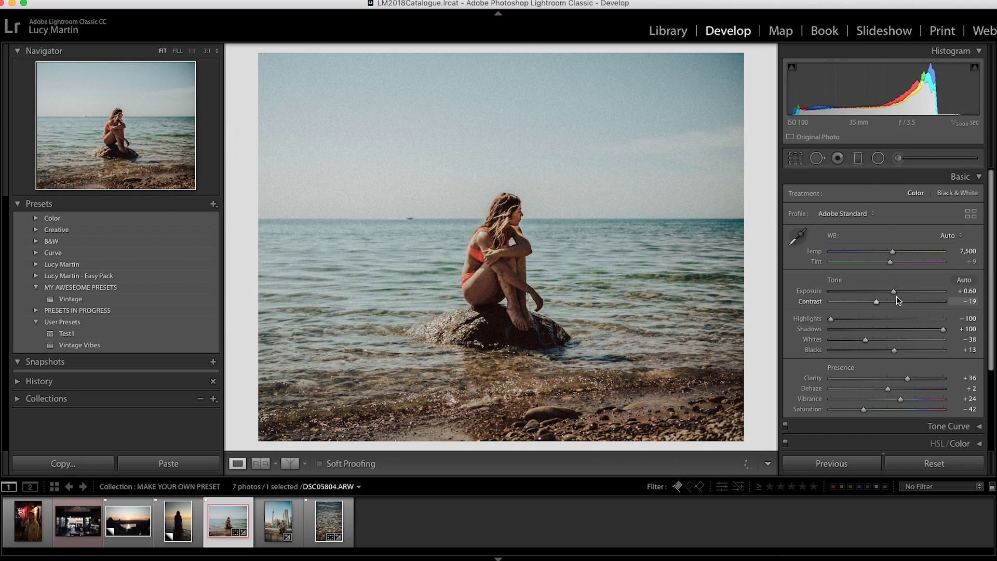
left_click_drag(894, 293, 896, 292)
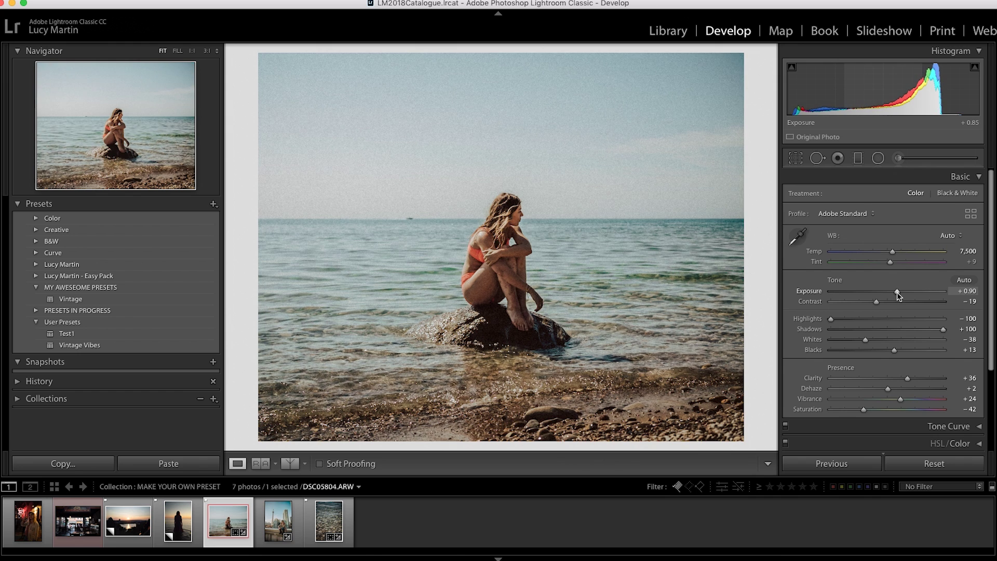
left_click_drag(859, 338, 849, 341)
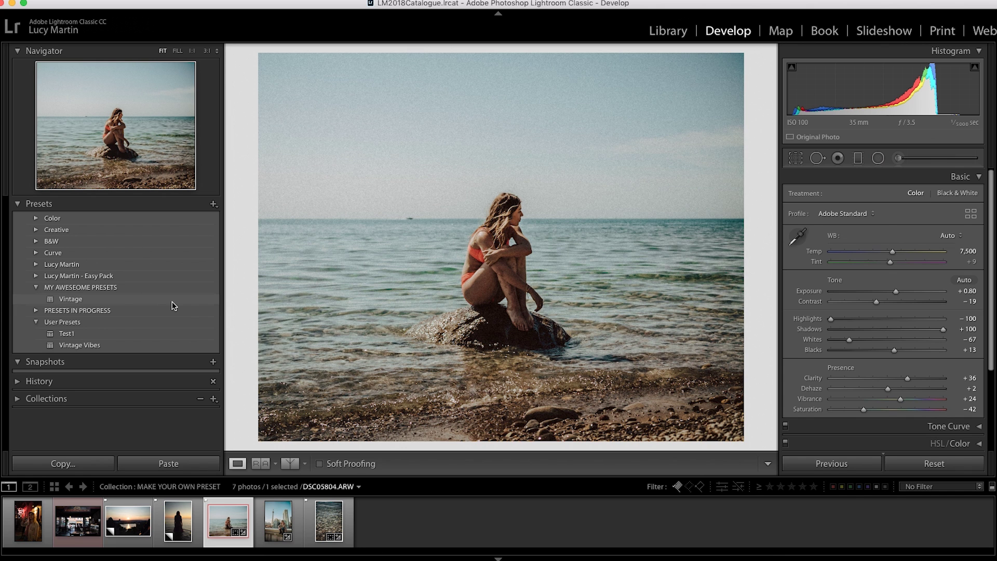
Update Vintage with the brighter settings and also save them as new preset 'Vintage 2 - Brighter'.
right_click(173, 302)
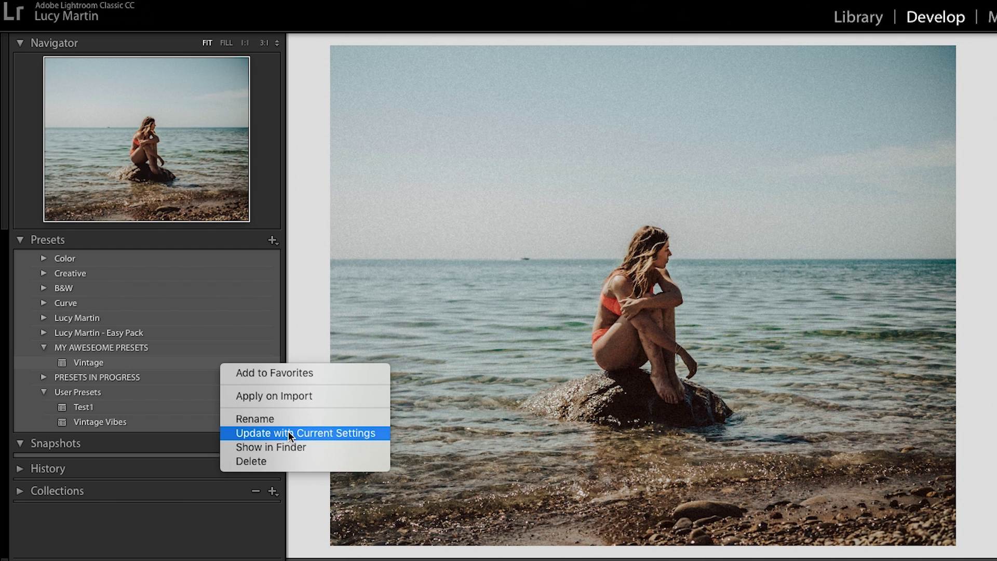
left_click(289, 432)
left_click(273, 240)
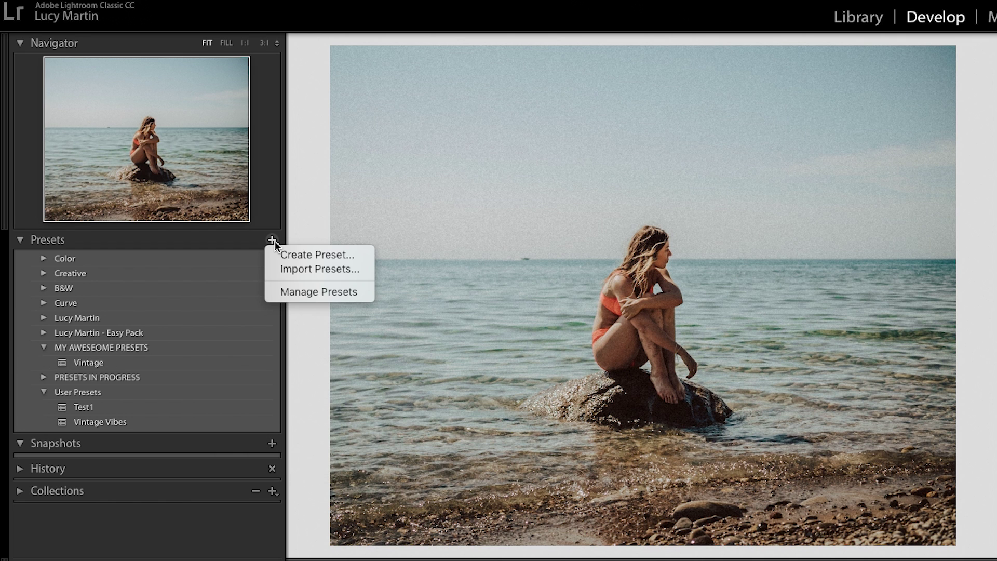
left_click(294, 252)
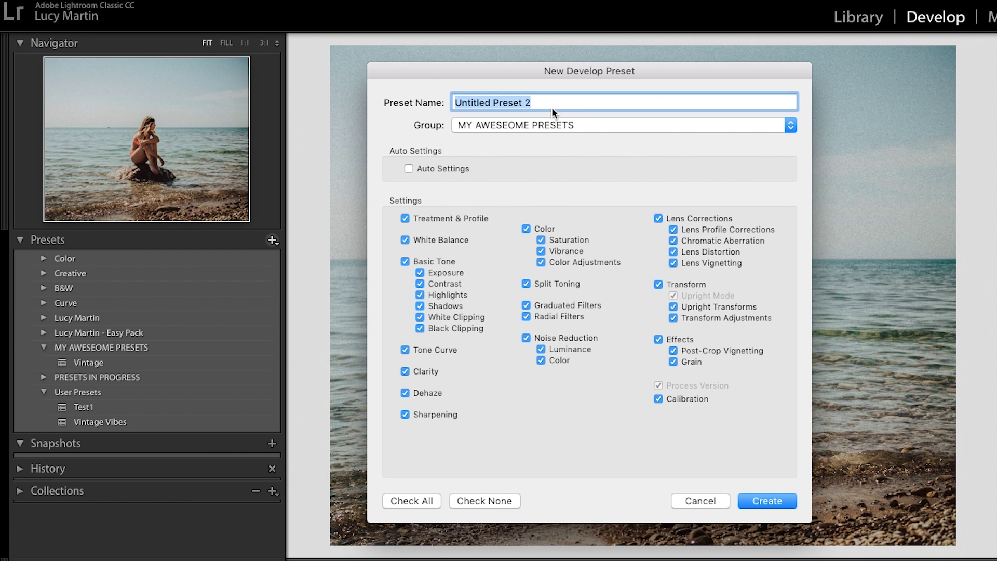
type("Vintage 2")
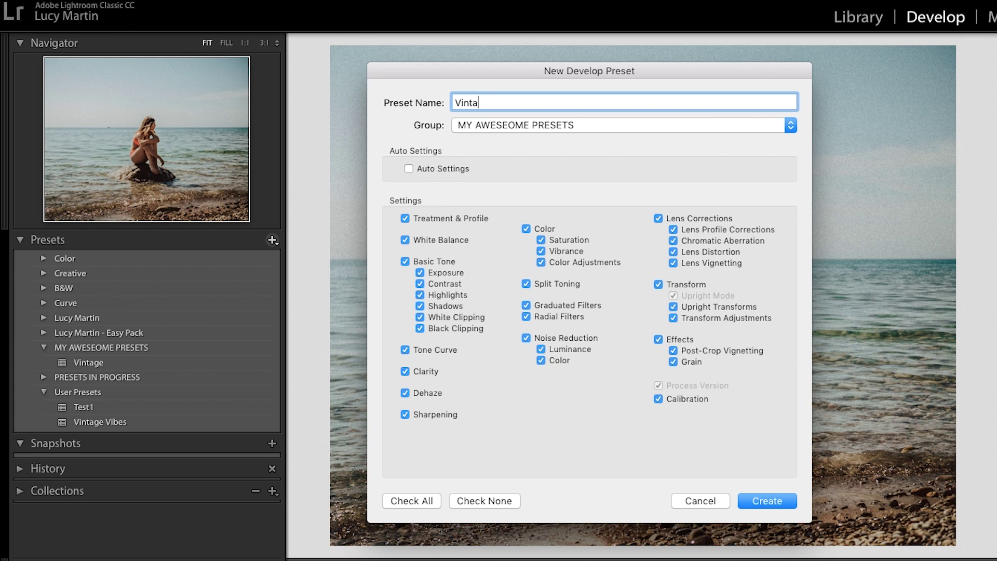
type(" - Brightewr")
key("BackSpace")
key("BackSpace")
type("r")
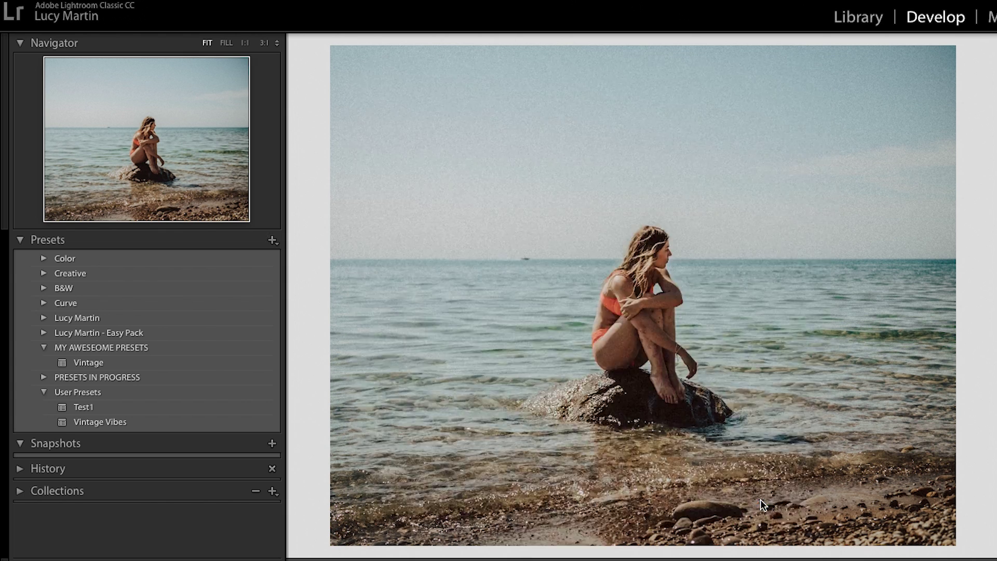
left_click(761, 499)
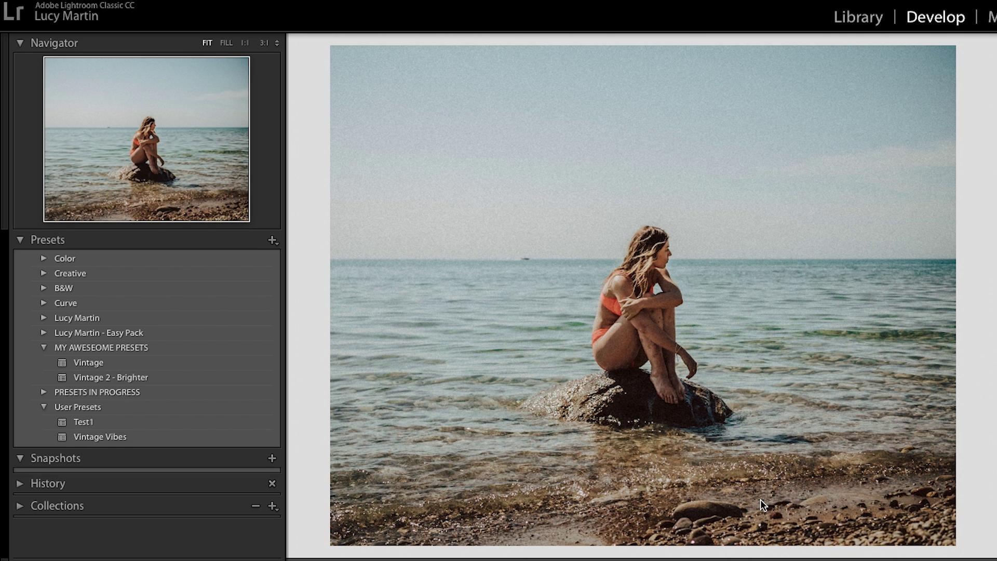
Preview Vintage on the photo, then apply Vintage 2 - Brighter and inspect the result.
left_click(114, 359)
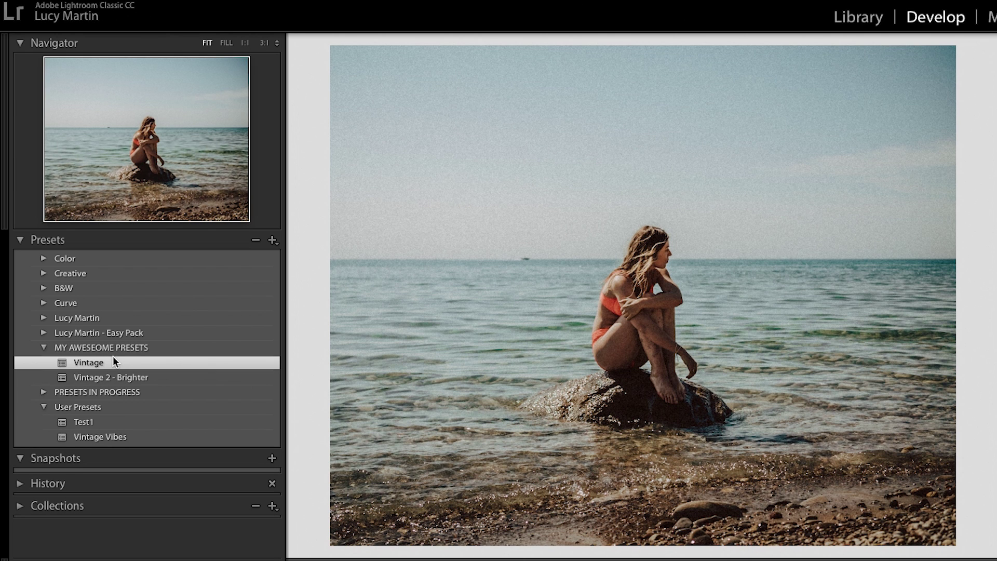
left_click(122, 373)
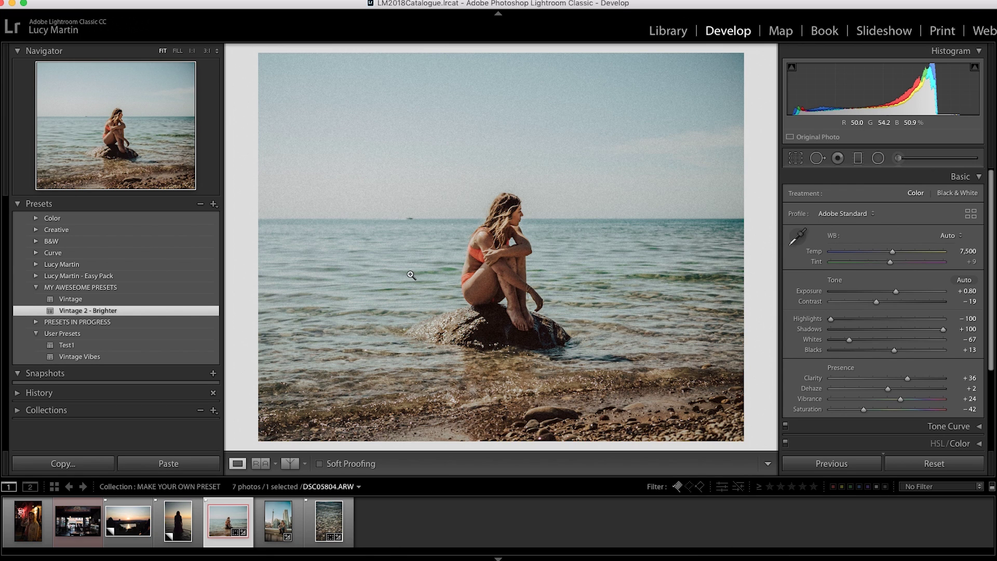
scroll(871, 245, "down", 5)
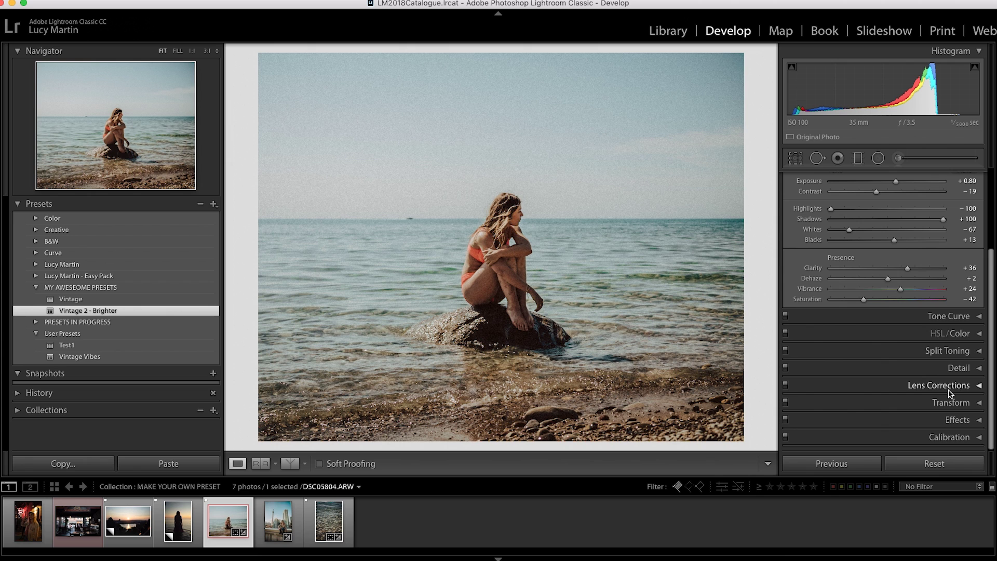
scroll(949, 389, "up", 5)
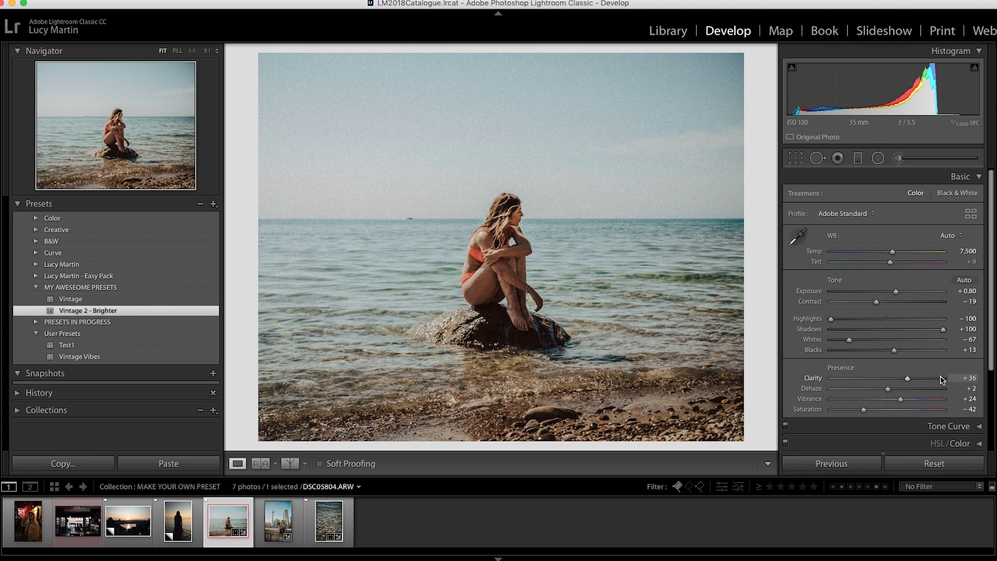
scroll(950, 292, "down", 3)
scroll(948, 289, "down", 2)
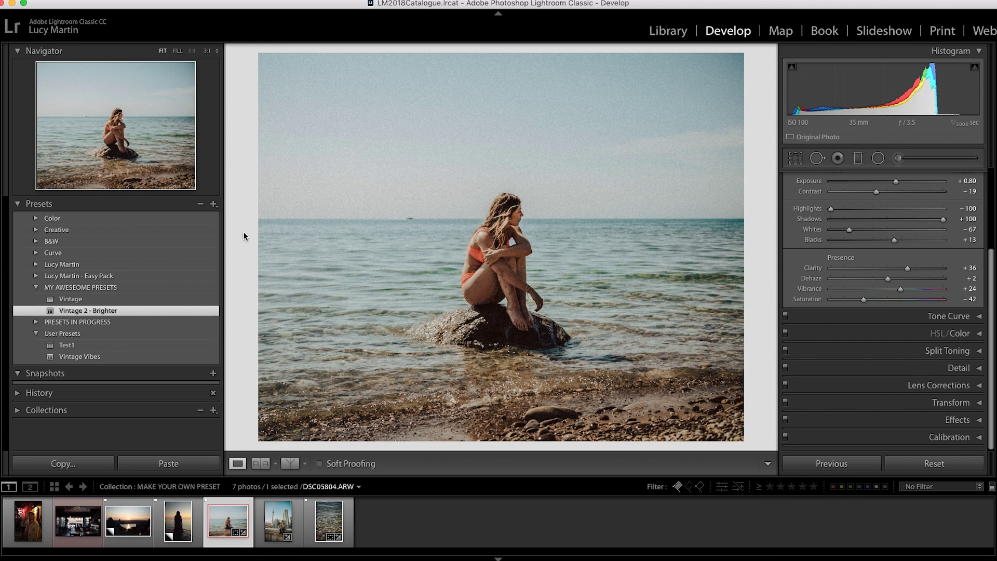
Reveal the Vintage 2 - Brighter preset file in Finder and move the Finder window higher.
right_click(109, 312)
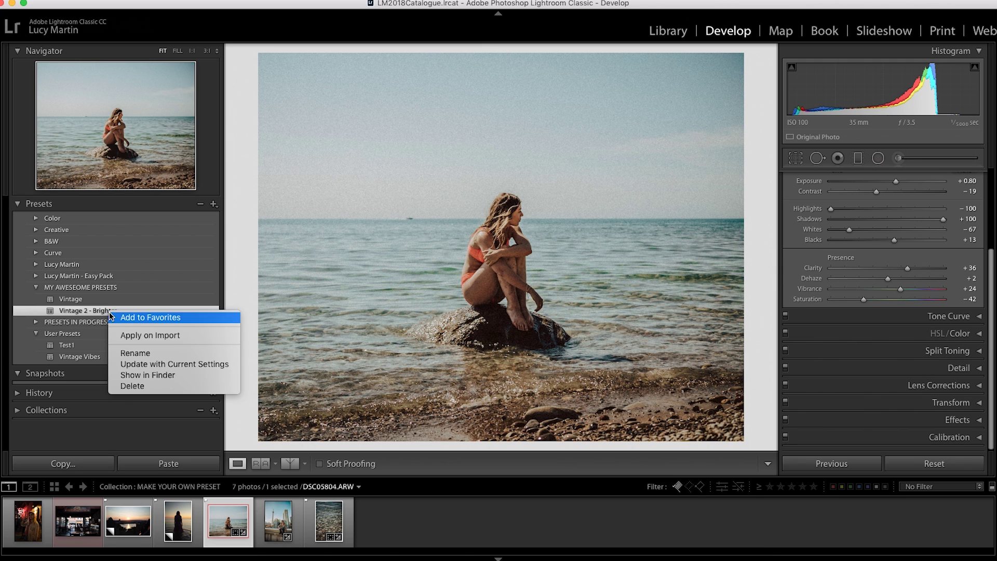
left_click(145, 378)
left_click_drag(311, 250, 325, 177)
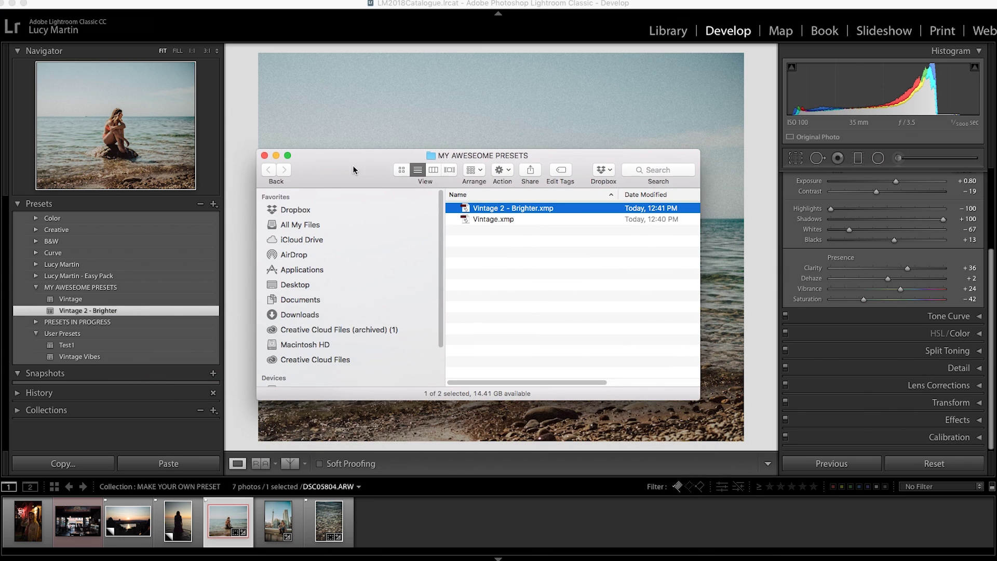